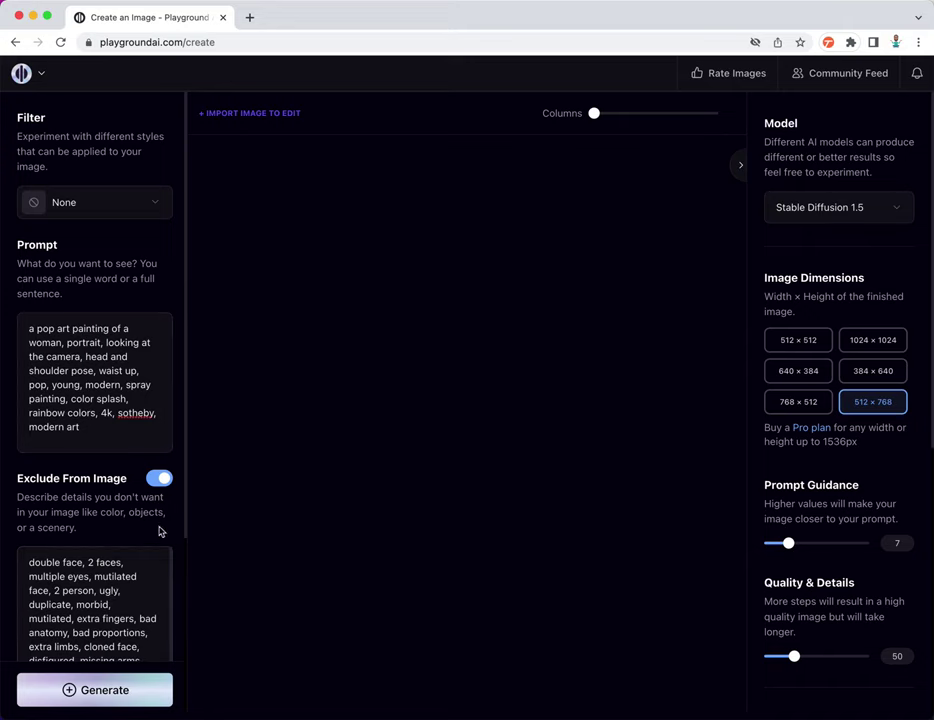
Set Quality & Details to 20 steps
scroll(168, 515, "down", 5)
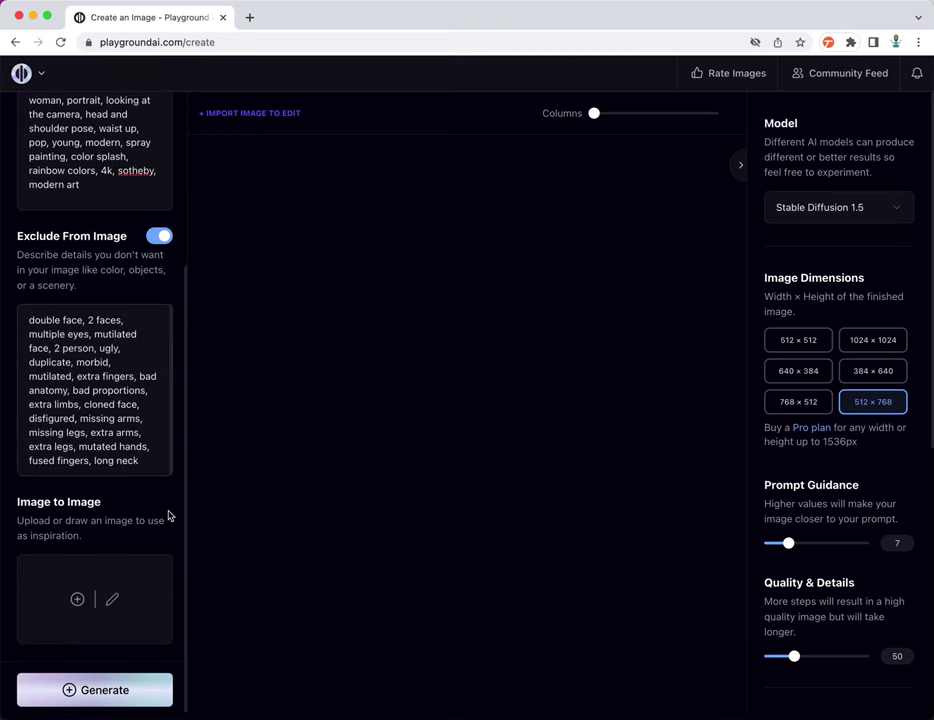
scroll(168, 515, "up", 5)
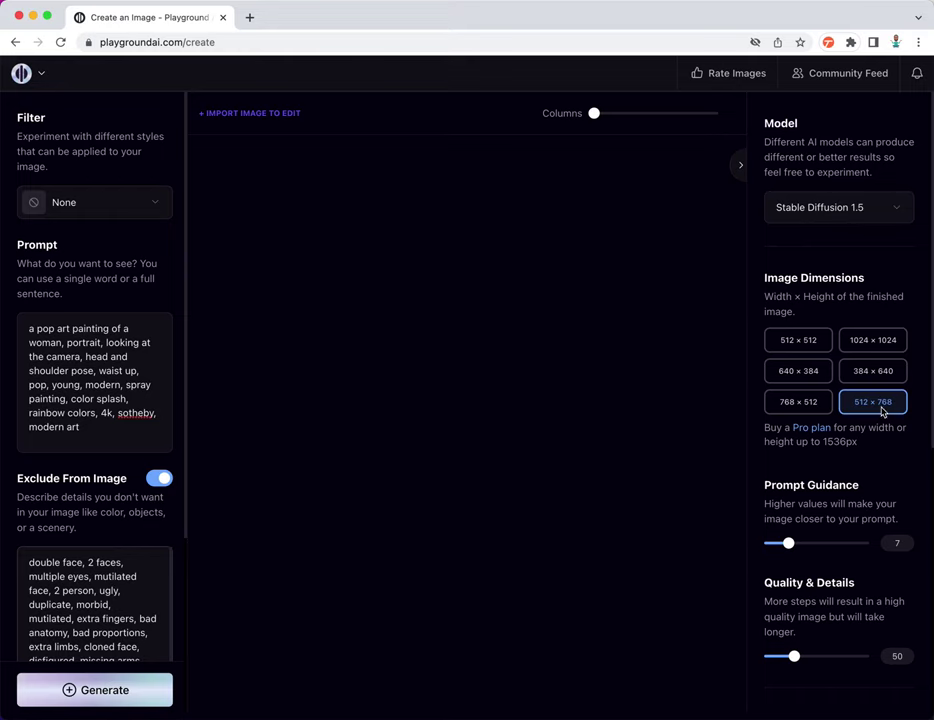
scroll(882, 410, "down", 5)
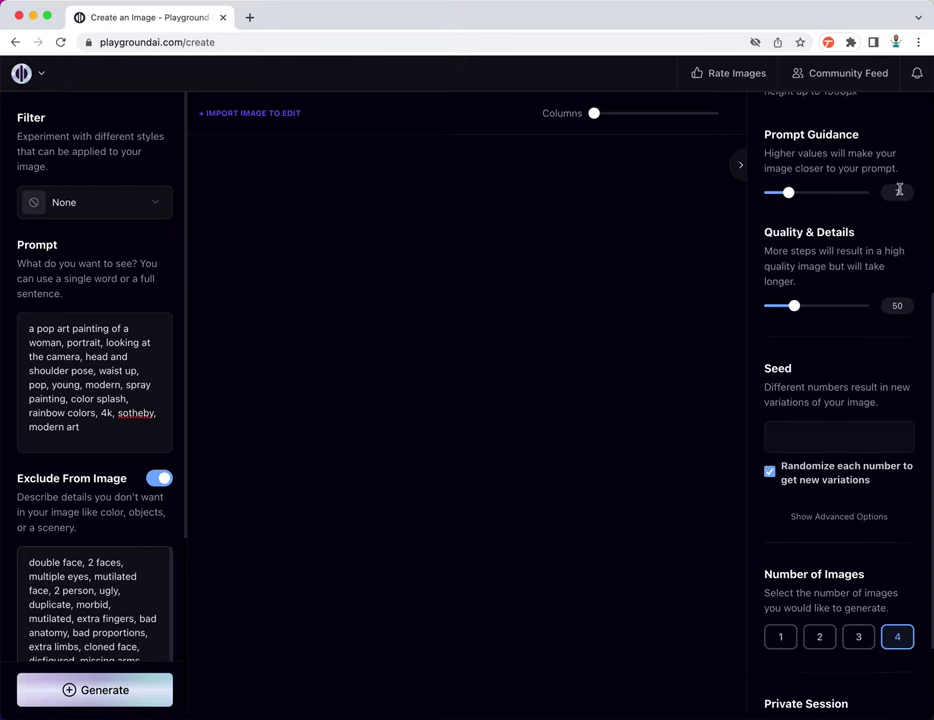
left_click(897, 307)
type("20")
left_click(851, 375)
Make the generation session private
scroll(903, 648, "down", 3)
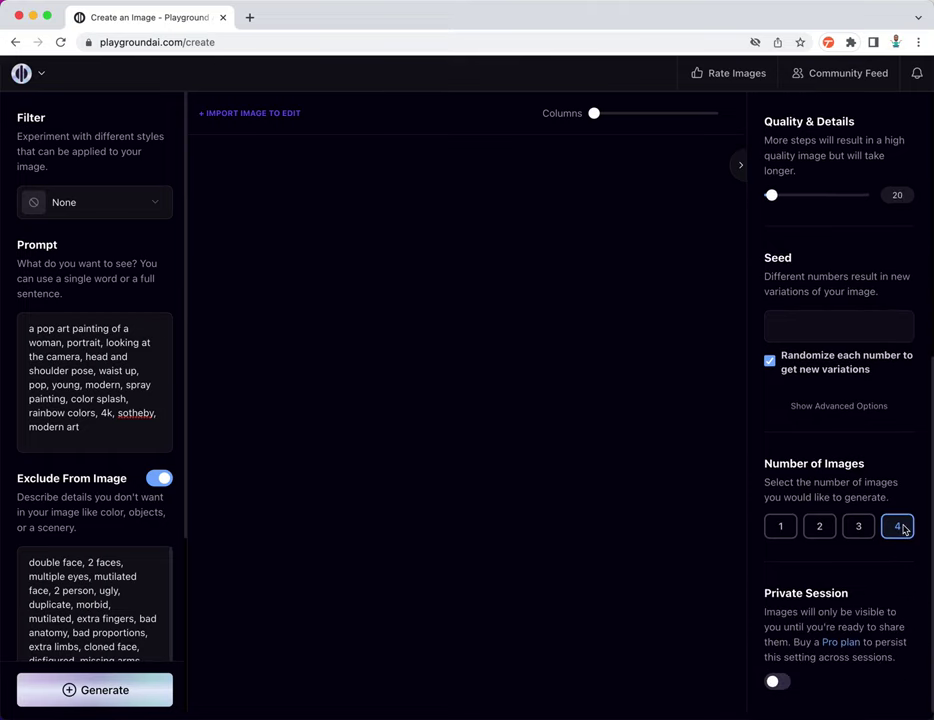
left_click(778, 681)
scroll(810, 568, "up", 10)
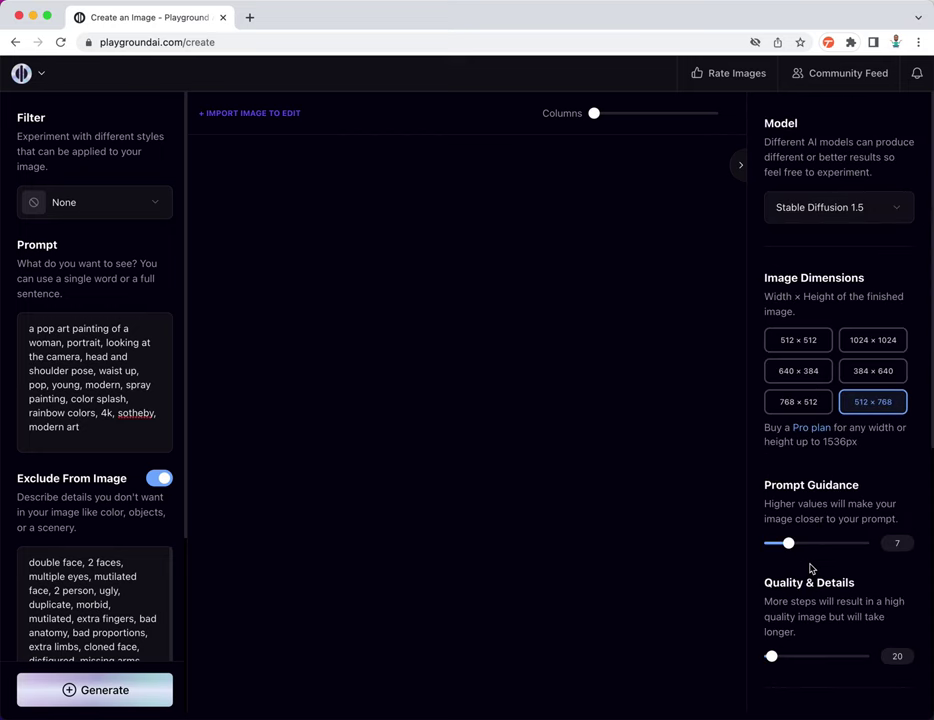
Generate two batches of four pop-art portraits, displayed in four columns
left_click(104, 698)
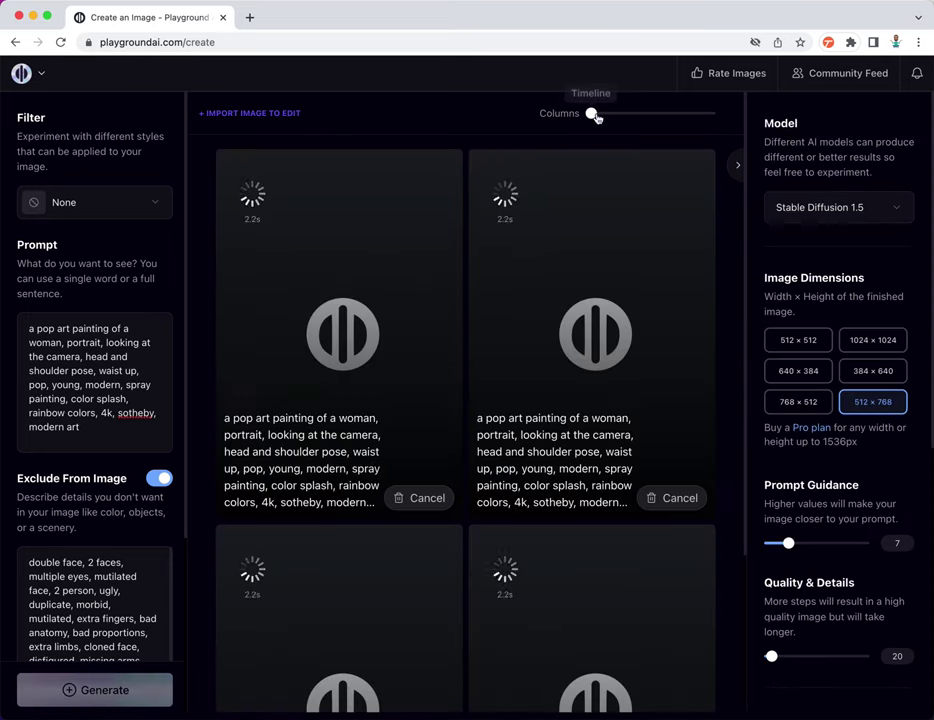
left_click_drag(644, 119, 651, 118)
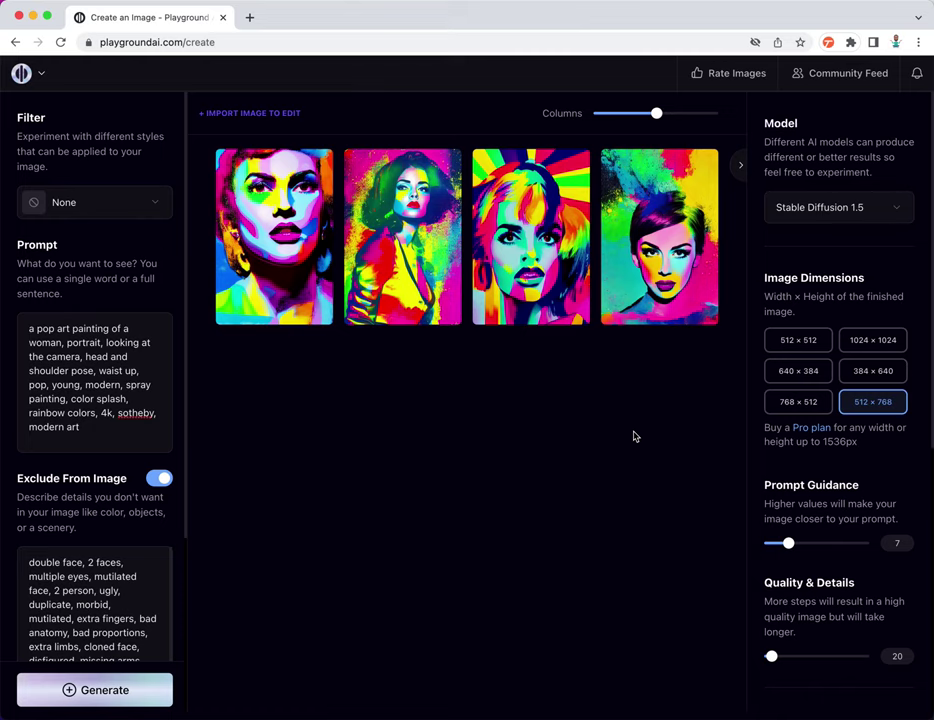
left_click(108, 698)
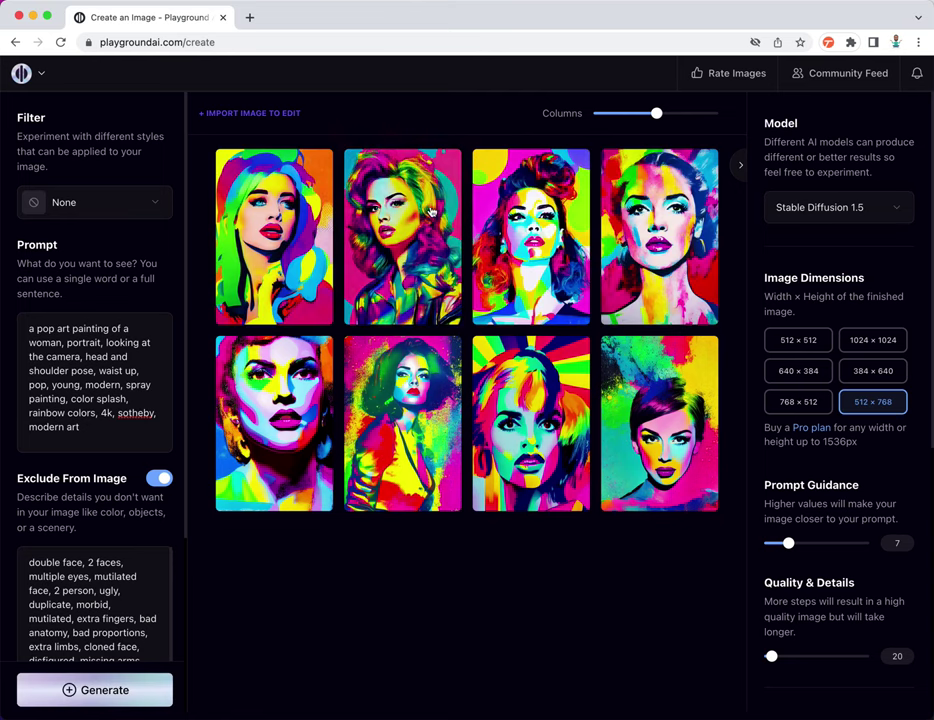
Create variants of the second portrait, using it as the image-to-image source at strength 30
mouse_move(377, 450)
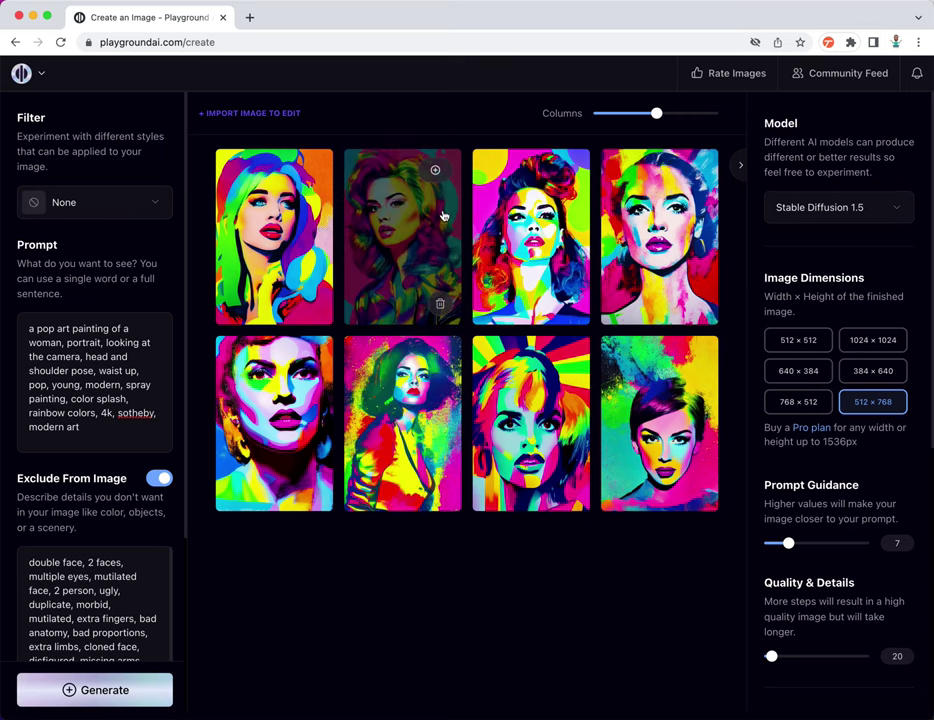
left_click(436, 171)
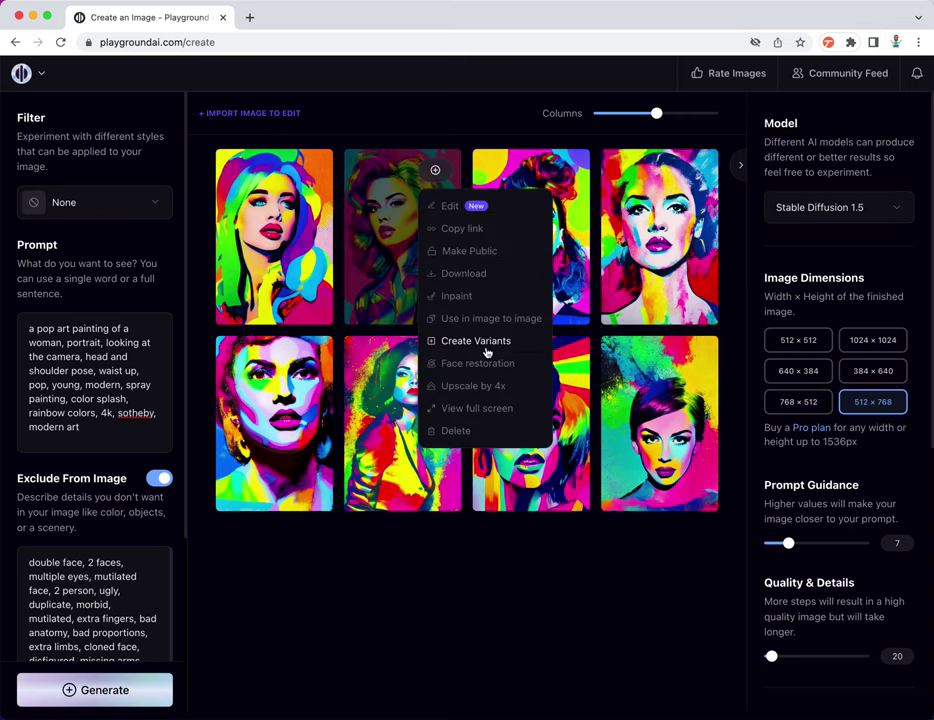
left_click(488, 341)
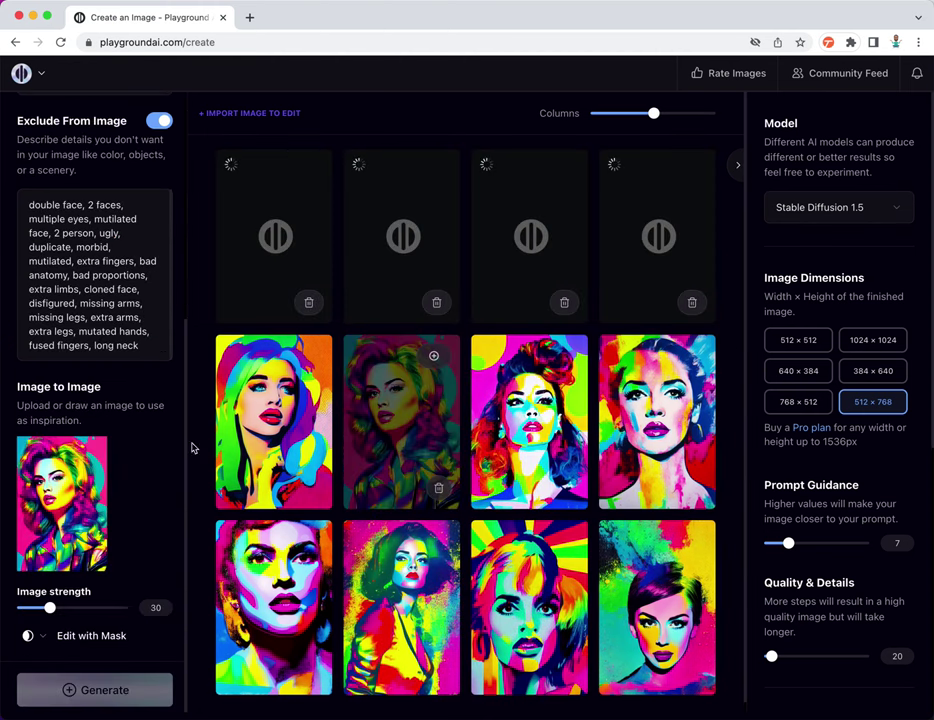
mouse_move(70, 510)
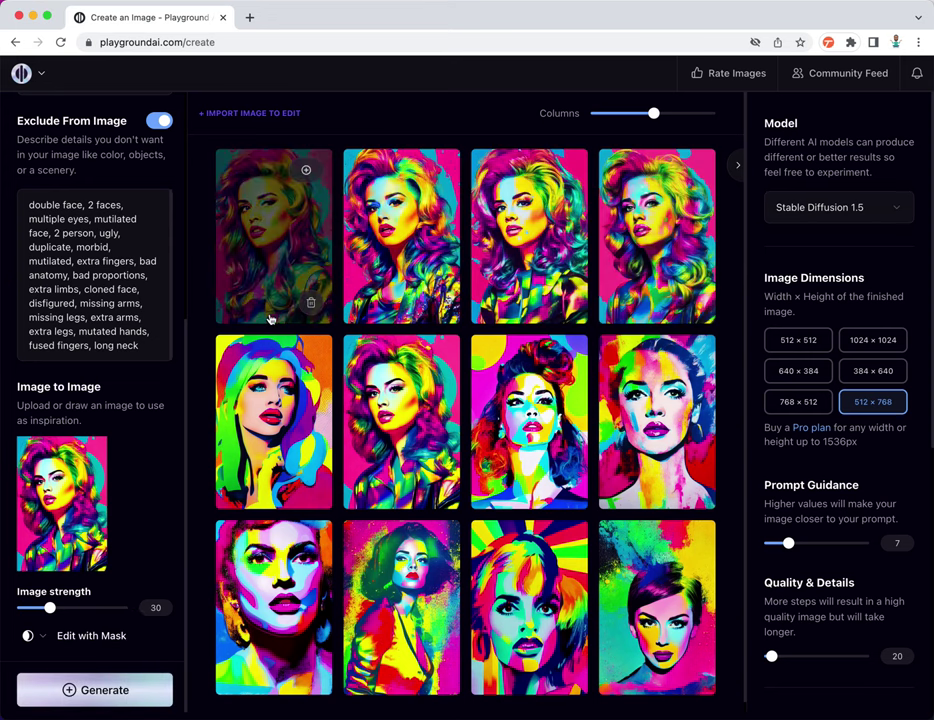
mouse_move(316, 504)
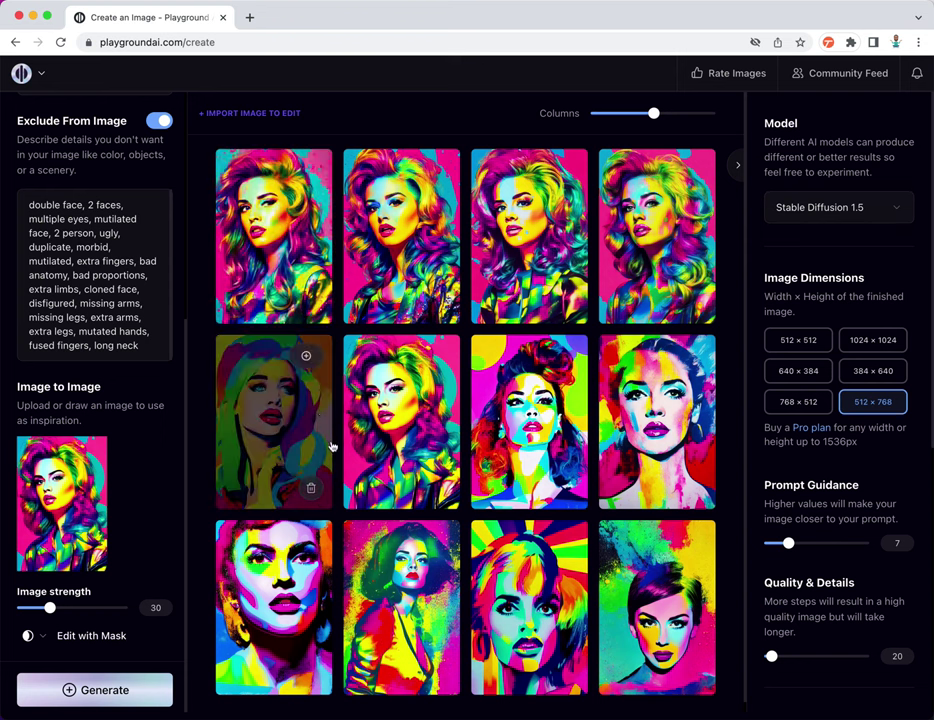
Set image strength to 60 and generate four variants of the source portrait
left_click(70, 608)
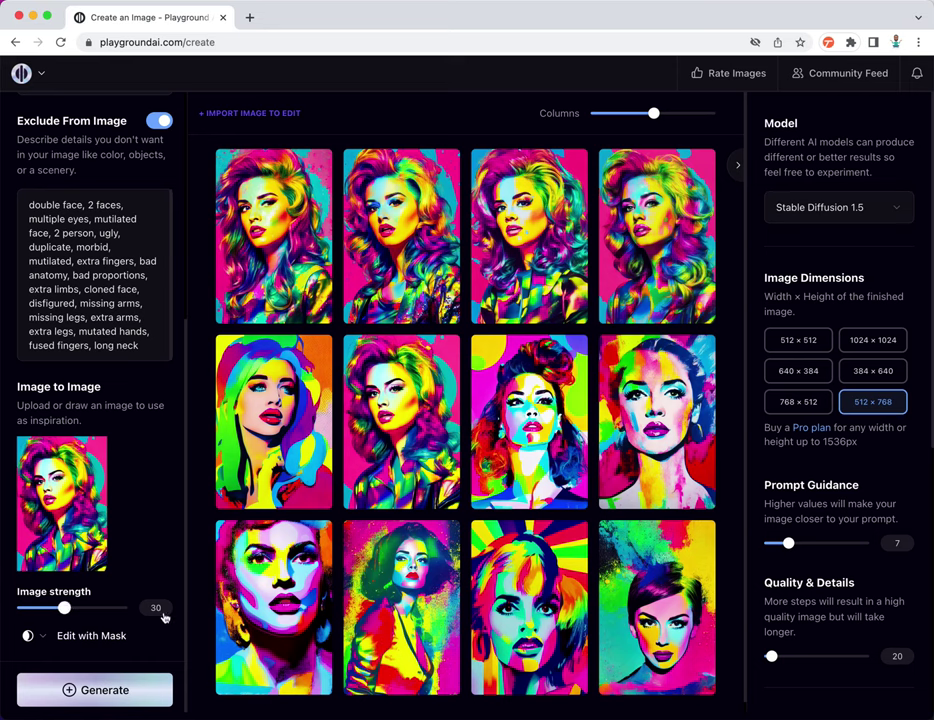
left_click(155, 607)
type("60")
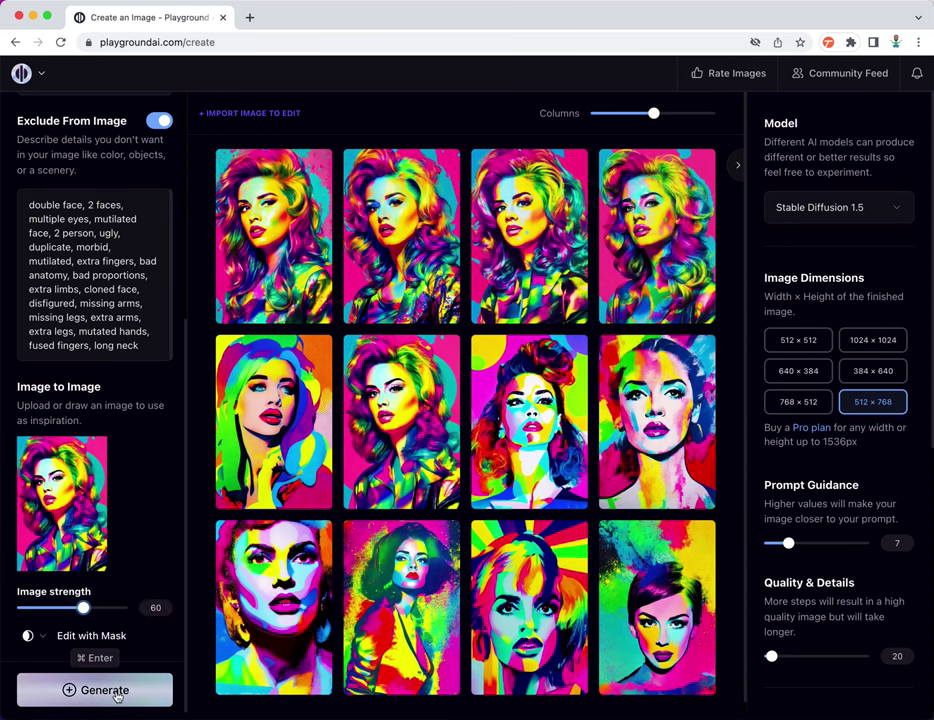
left_click(116, 695)
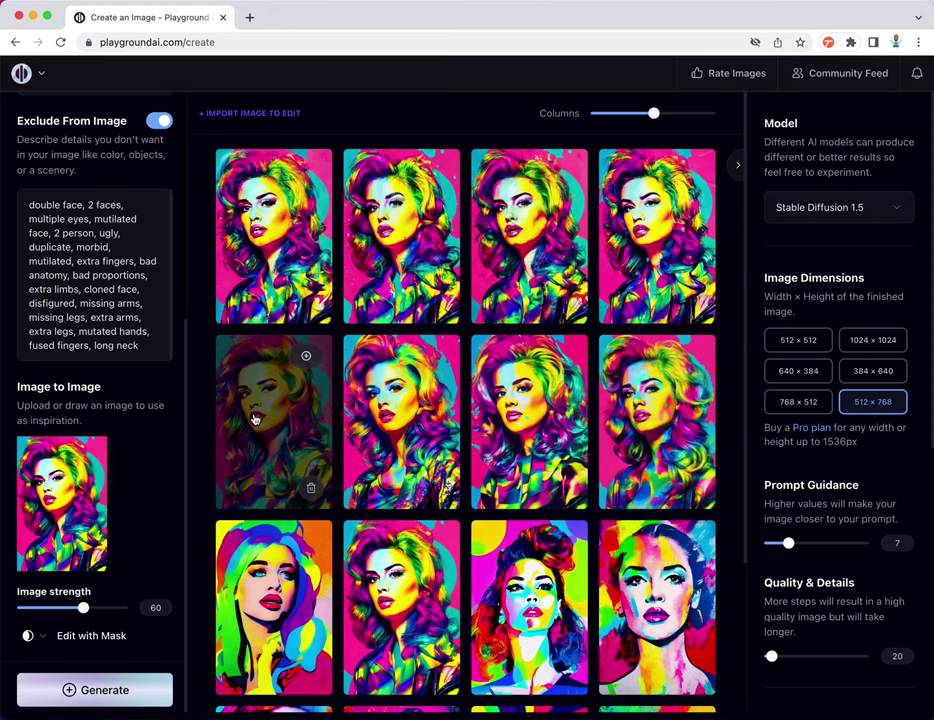
double_click(156, 608)
Generate four variants at image strength 90, then set image strength to 25
type("90")
key("Return")
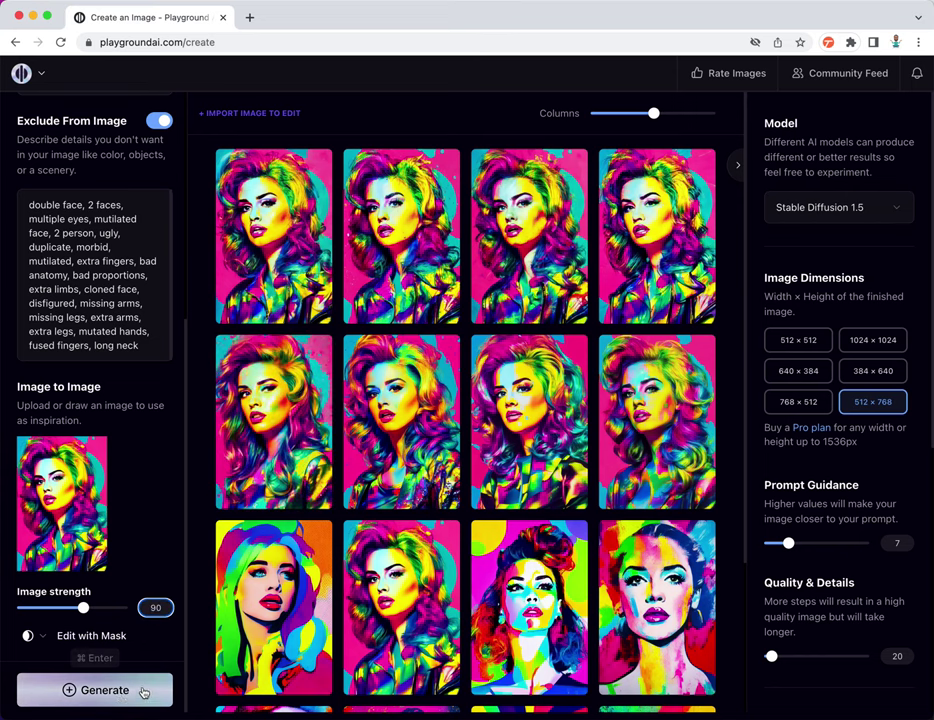
left_click(121, 699)
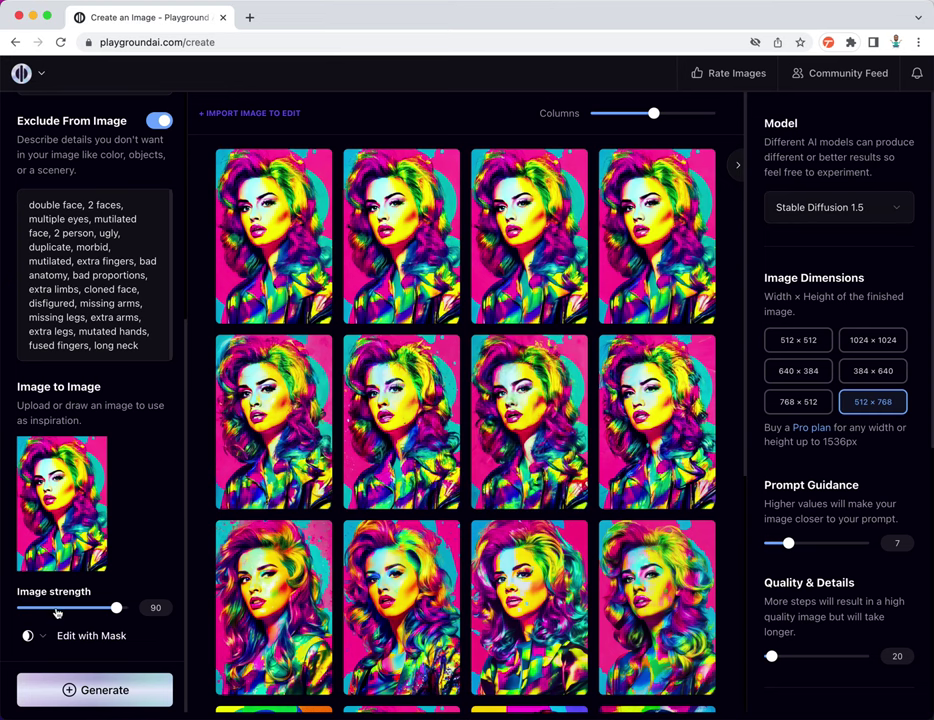
left_click(155, 607)
key("Return")
Apply the Retro Anime filter and generate four new portraits at strength 25
scroll(177, 505, "up", 5)
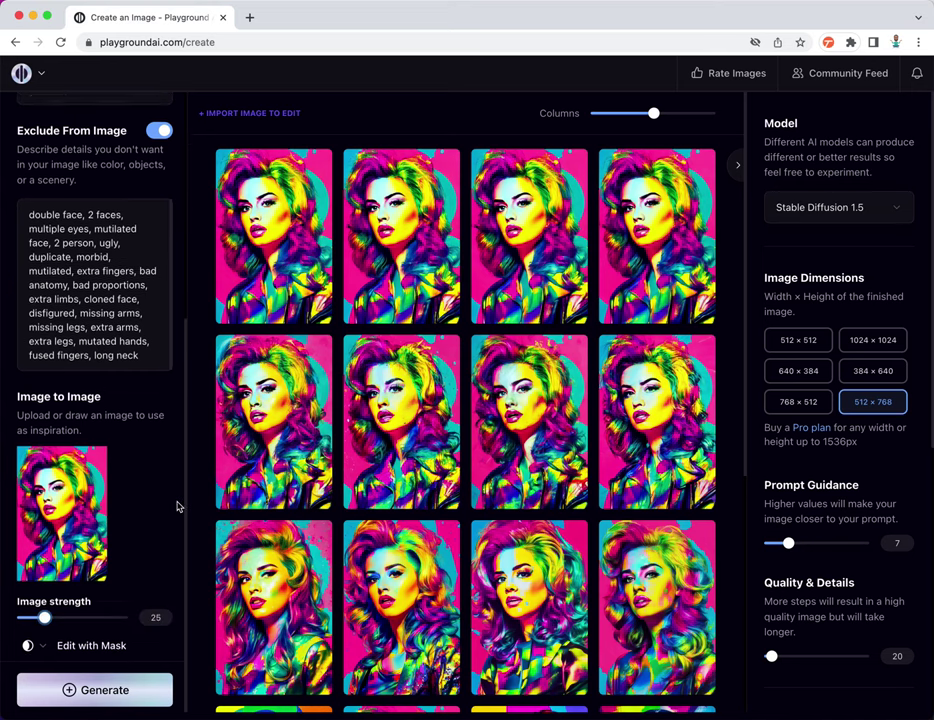
left_click(103, 208)
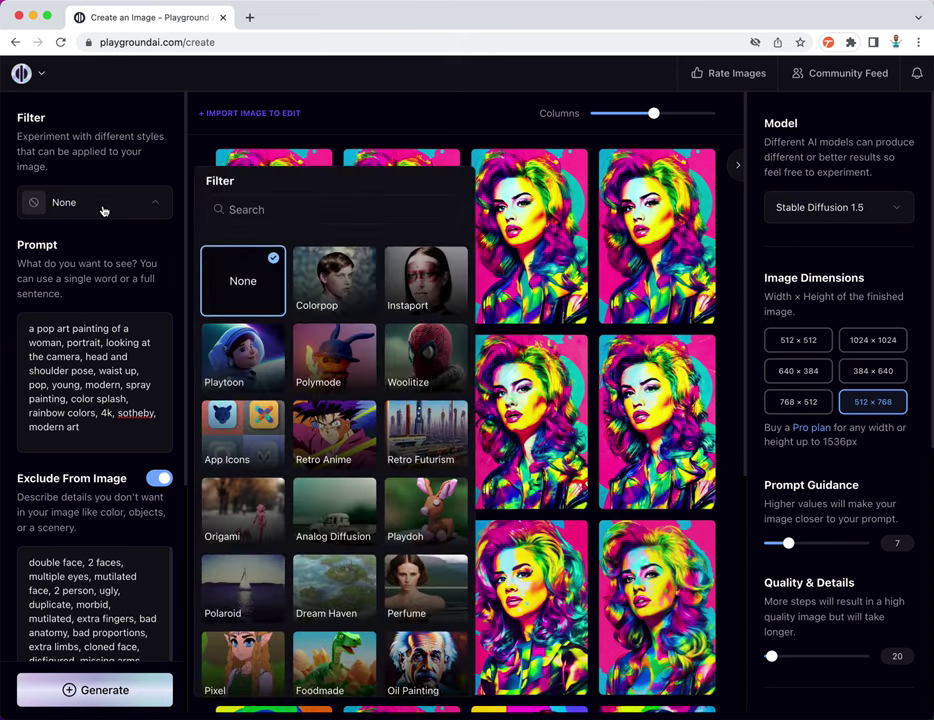
scroll(268, 508, "down", 5)
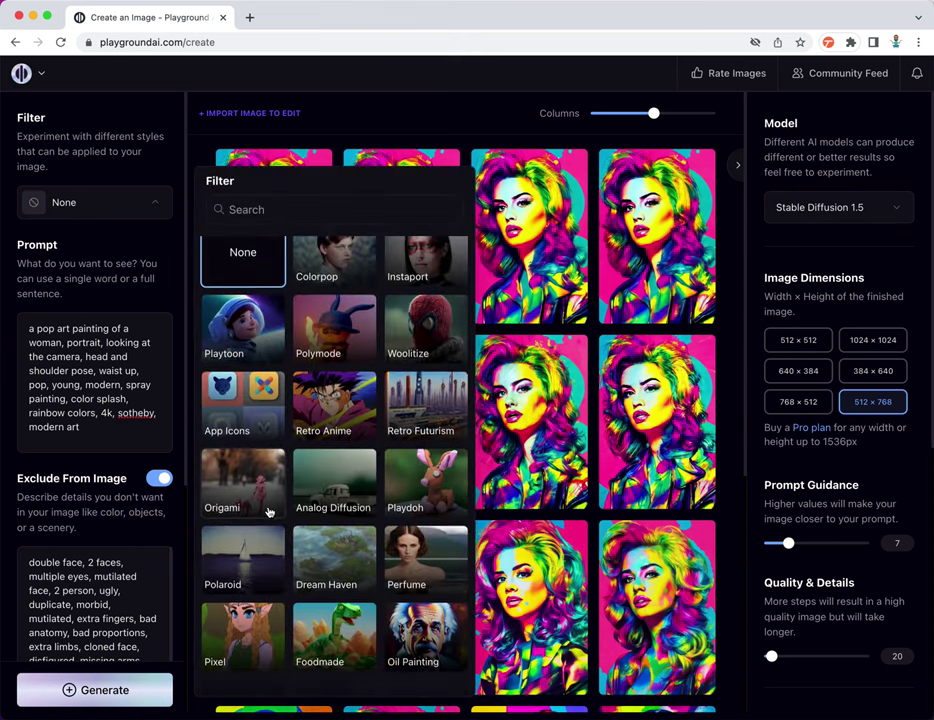
scroll(268, 512, "up", 5)
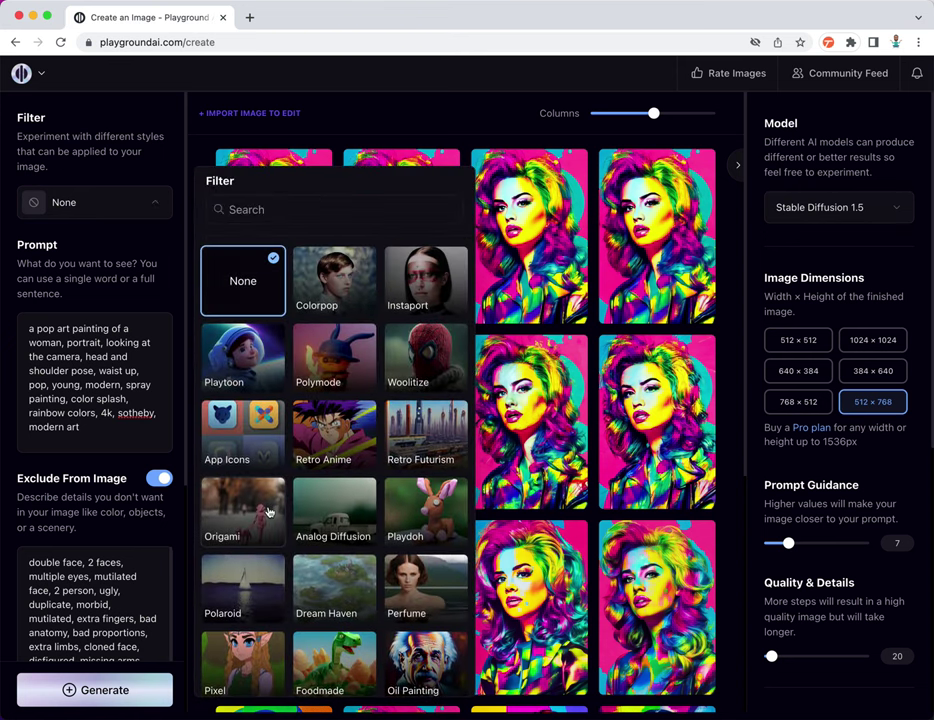
left_click(343, 440)
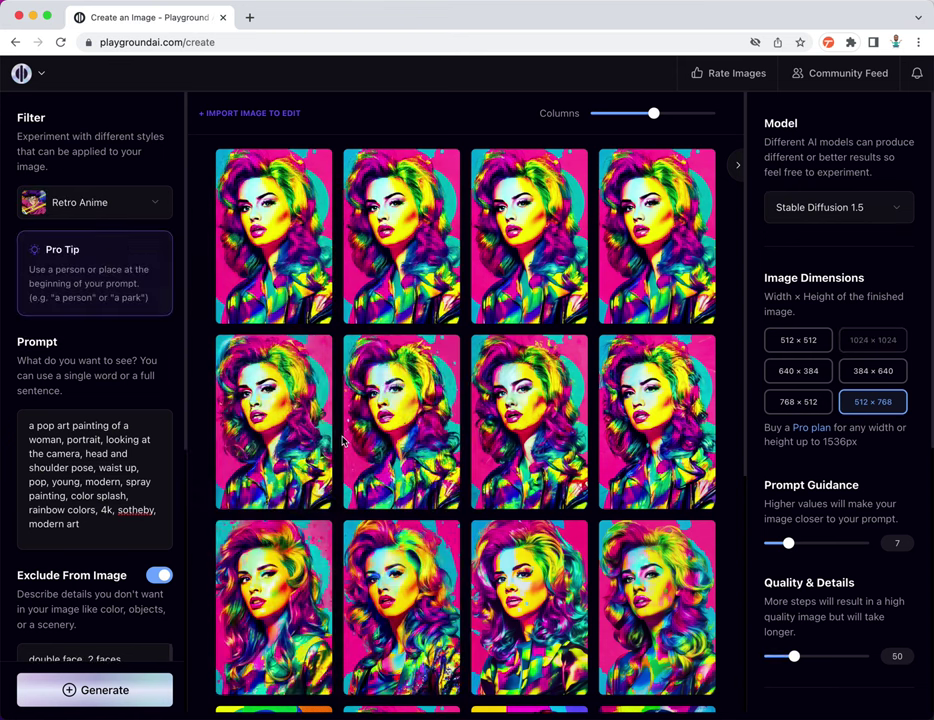
left_click(113, 690)
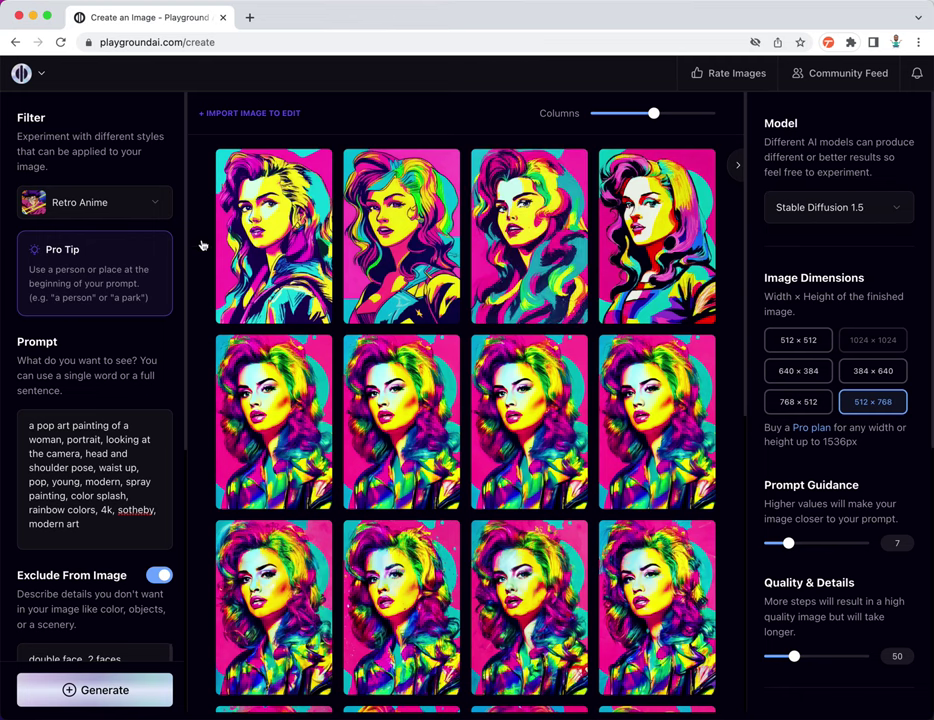
Switch the filter to Perfume and generate another batch of four portraits
left_click(129, 205)
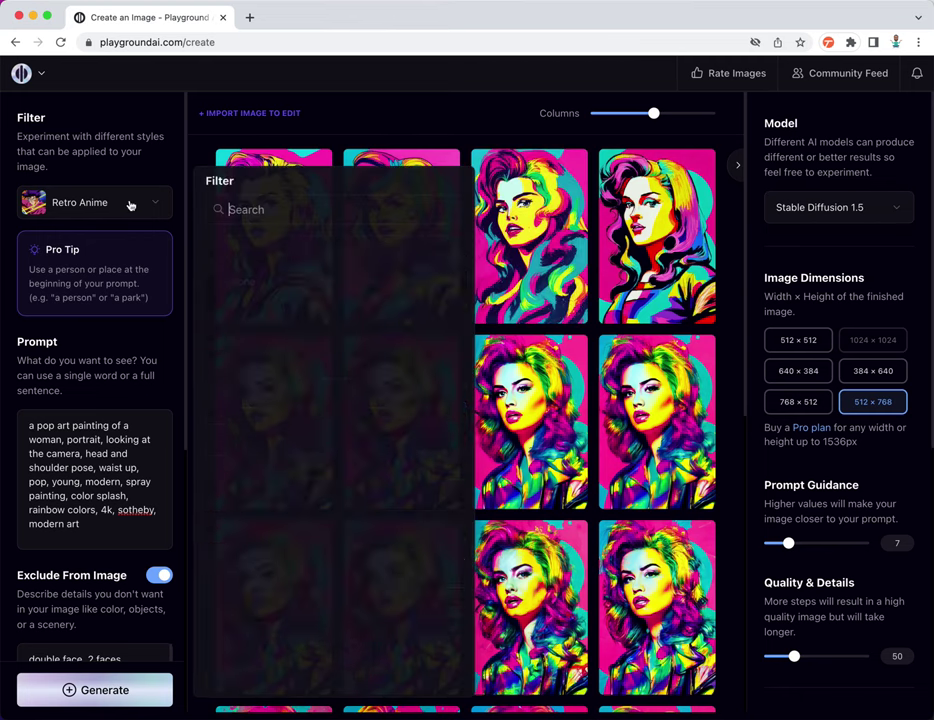
scroll(299, 440, "down", 5)
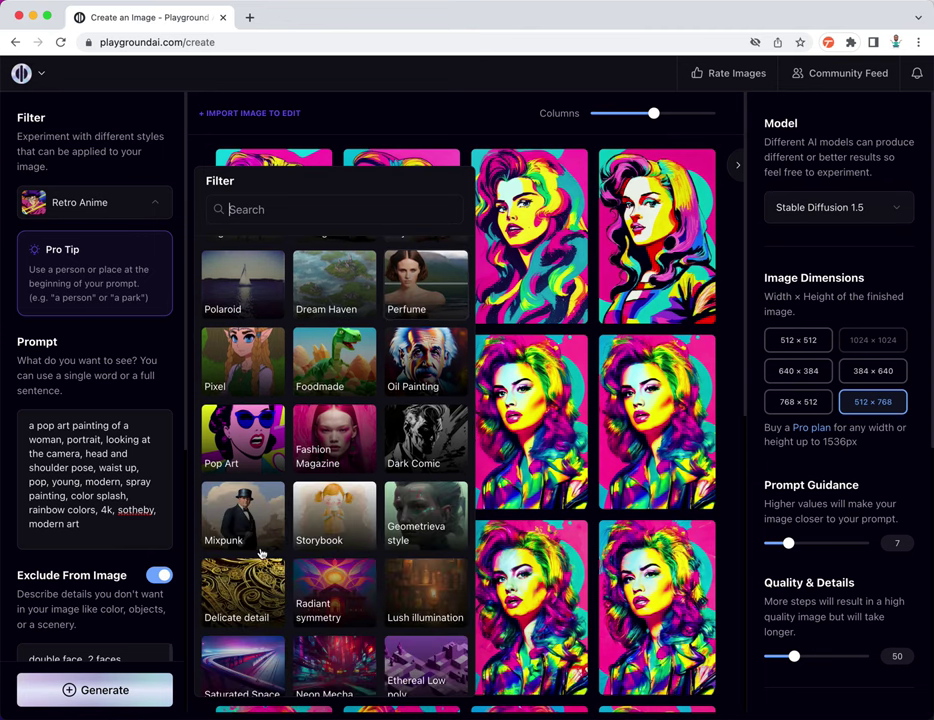
left_click(426, 285)
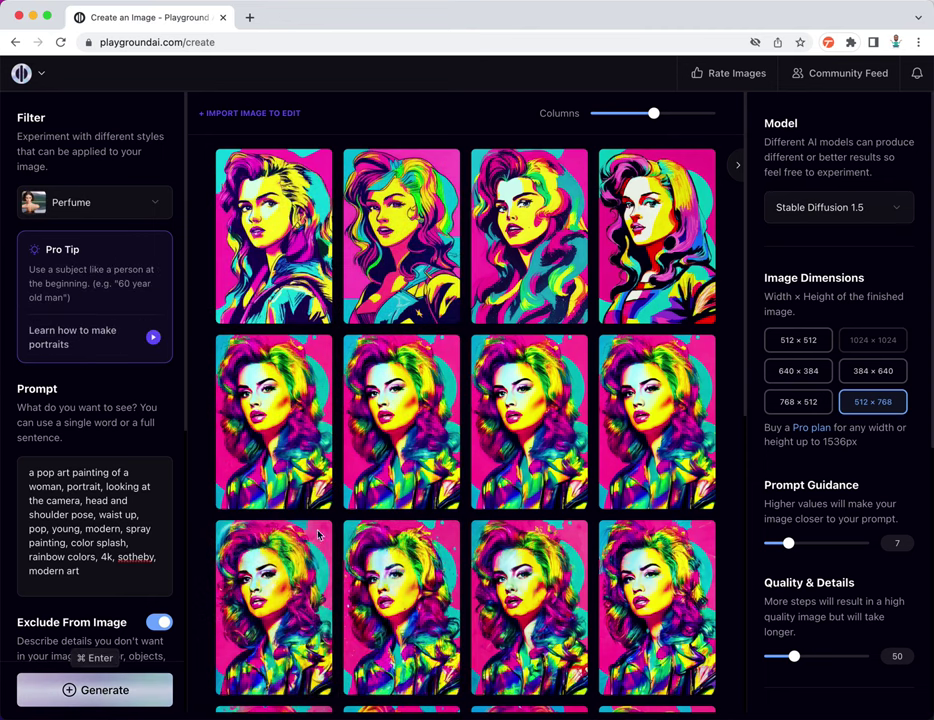
left_click(101, 691)
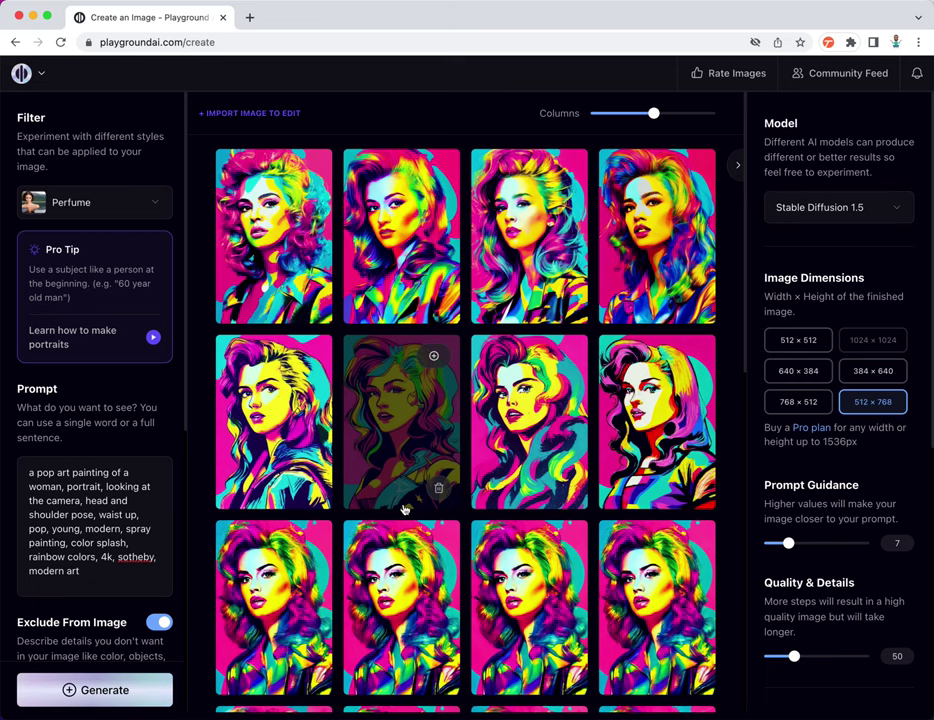
Reset the filter to None
left_click(140, 207)
left_click(254, 281)
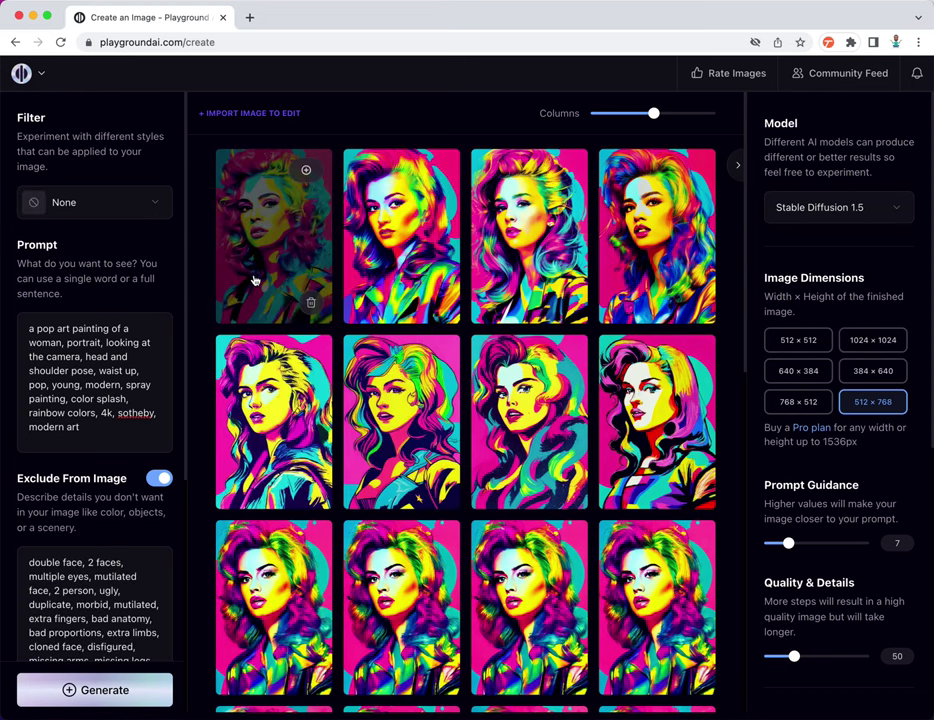
scroll(85, 370, "down", 5)
scroll(81, 373, "down", 1)
mouse_move(106, 537)
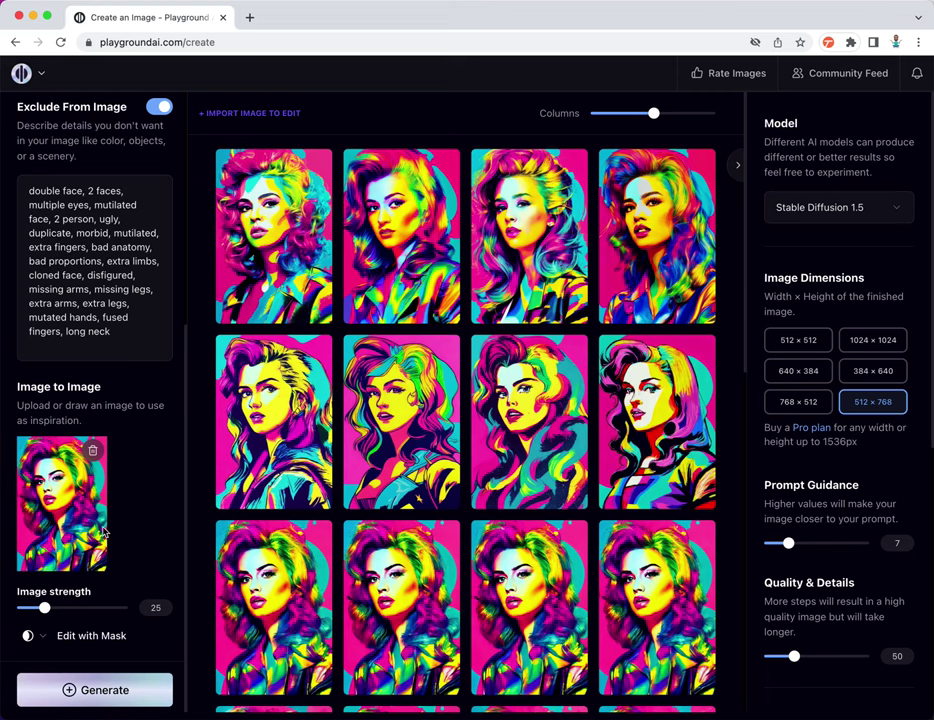
Append ', woman with short hairs' after 'woman' in the prompt and generate four images
scroll(148, 609, "up", 1)
scroll(148, 609, "up", 5)
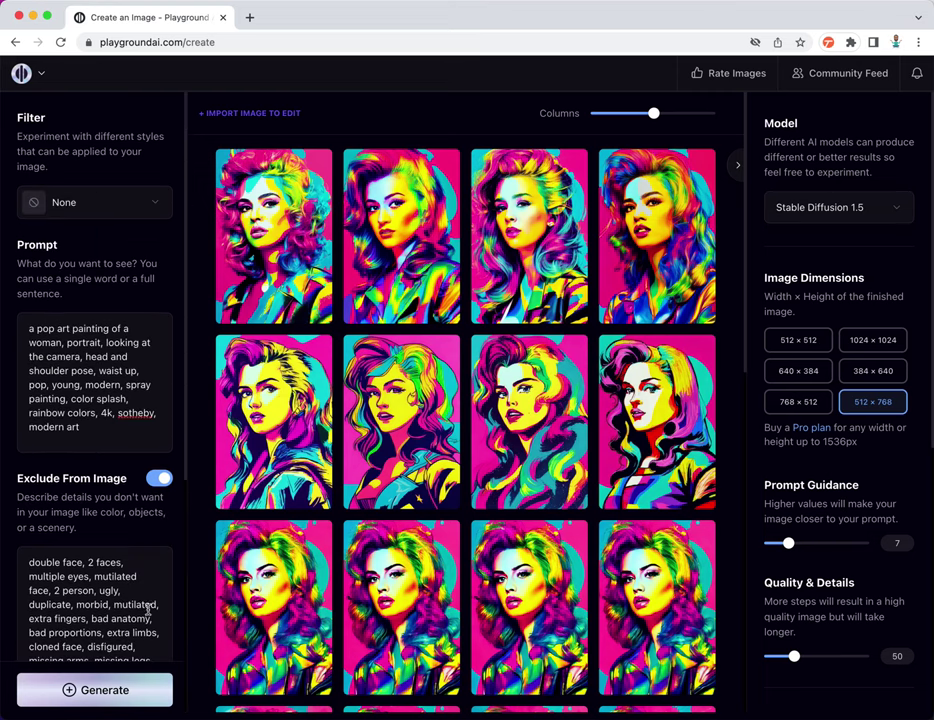
scroll(121, 500, "down", 3)
scroll(110, 432, "up", 4)
left_click(61, 342)
type(", woman")
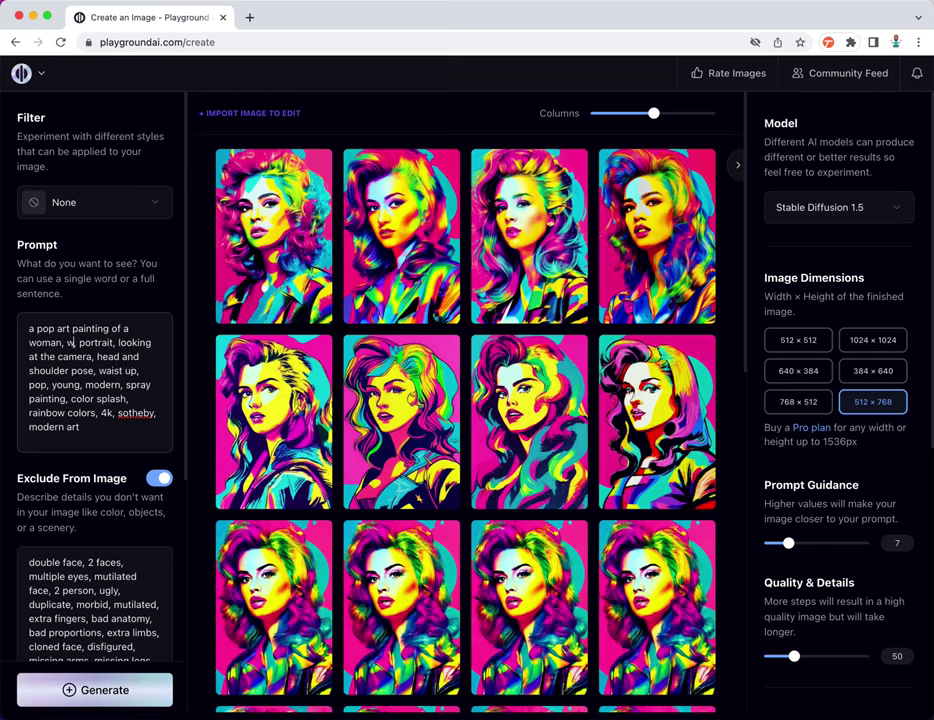
type(" with short ha")
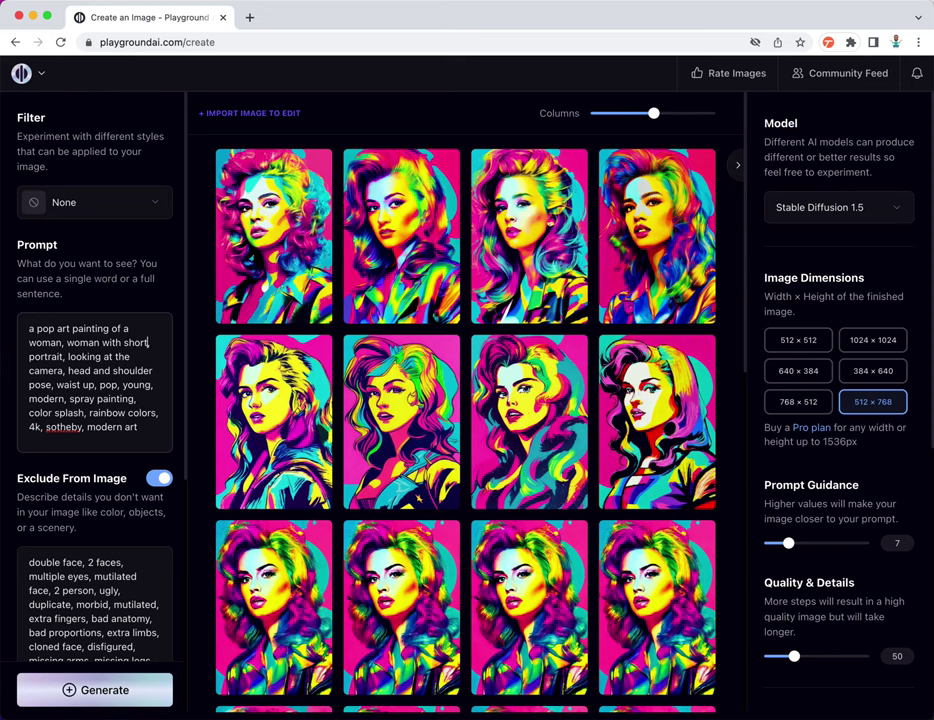
type("irs")
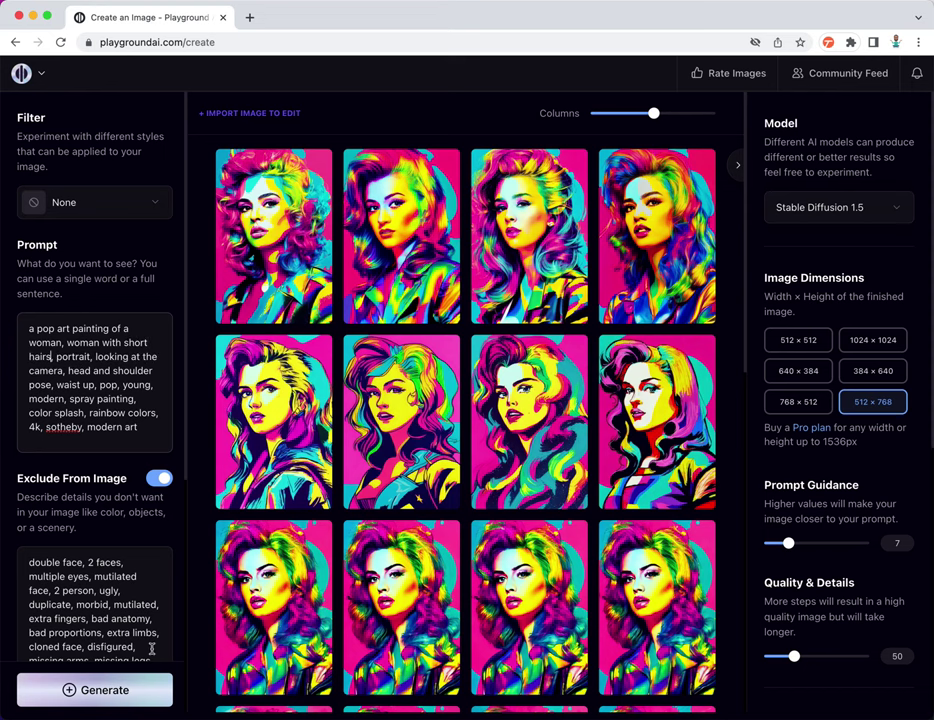
left_click(121, 690)
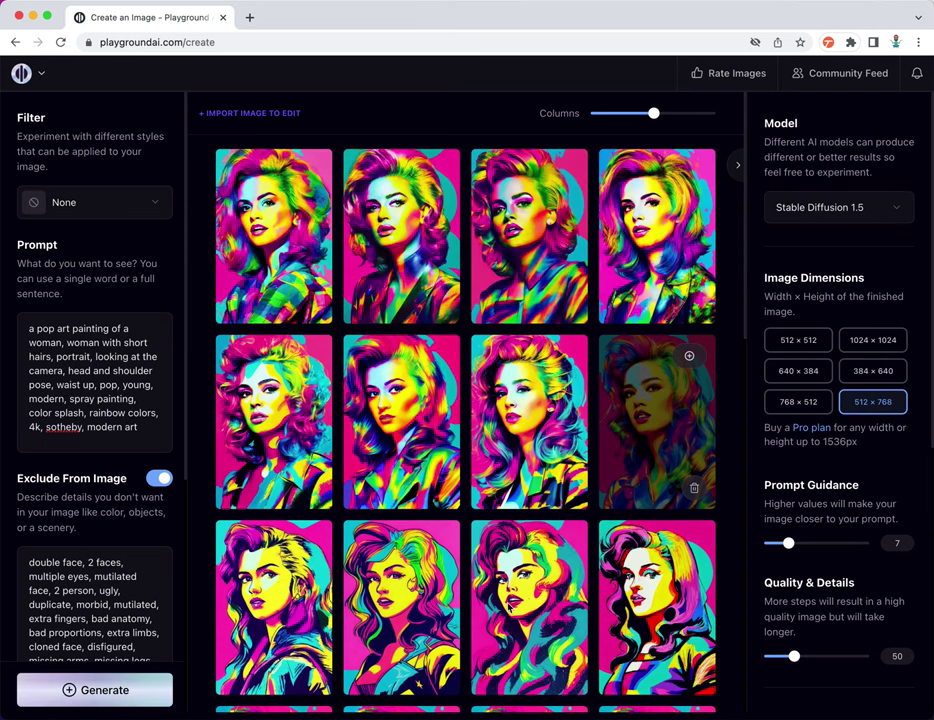
Scroll through the grid to review the new short-hair pop-art portraits
mouse_move(477, 603)
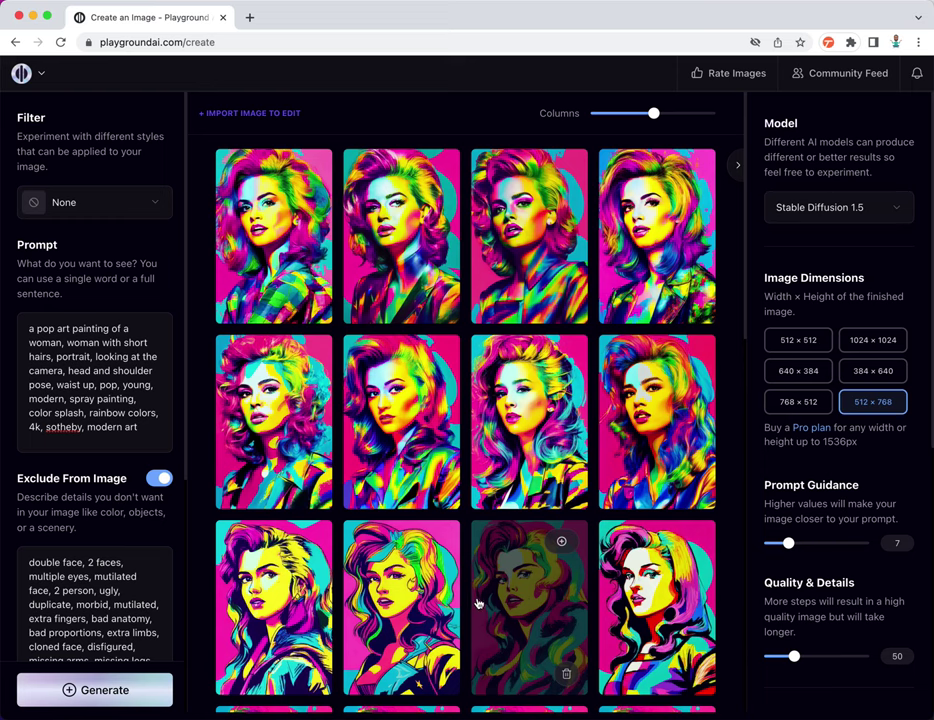
scroll(169, 444, "down", 5)
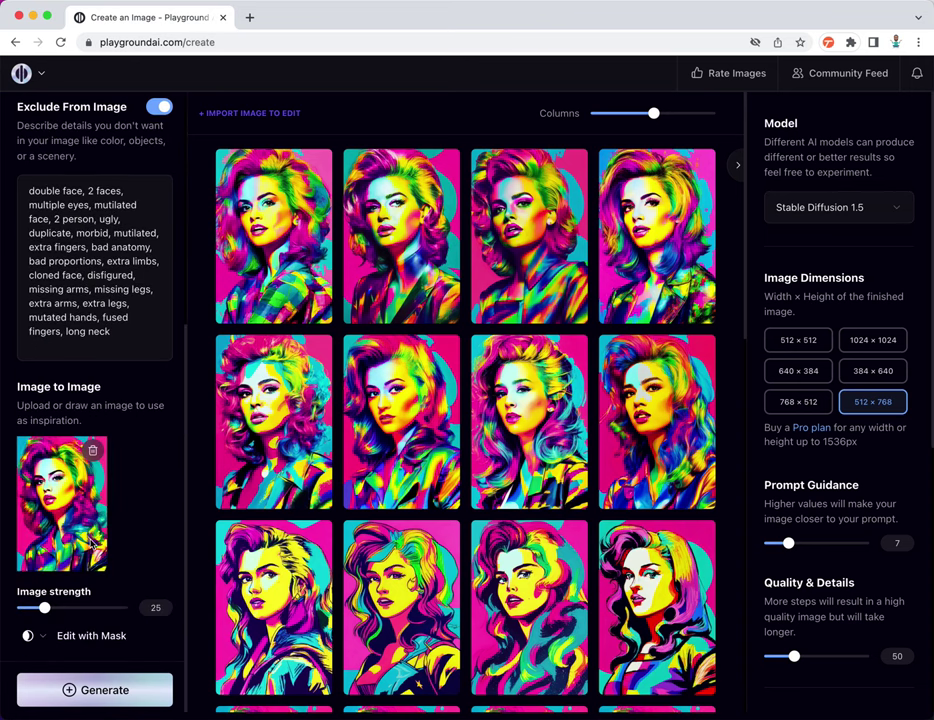
scroll(95, 540, "up", 5)
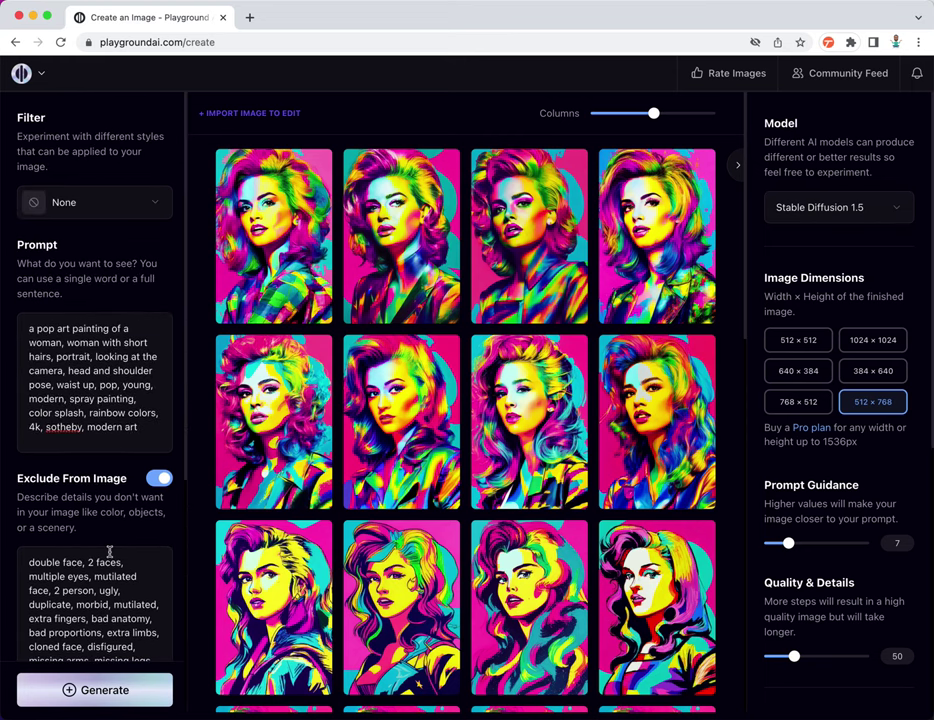
scroll(100, 548, "down", 5)
scroll(65, 546, "up", 5)
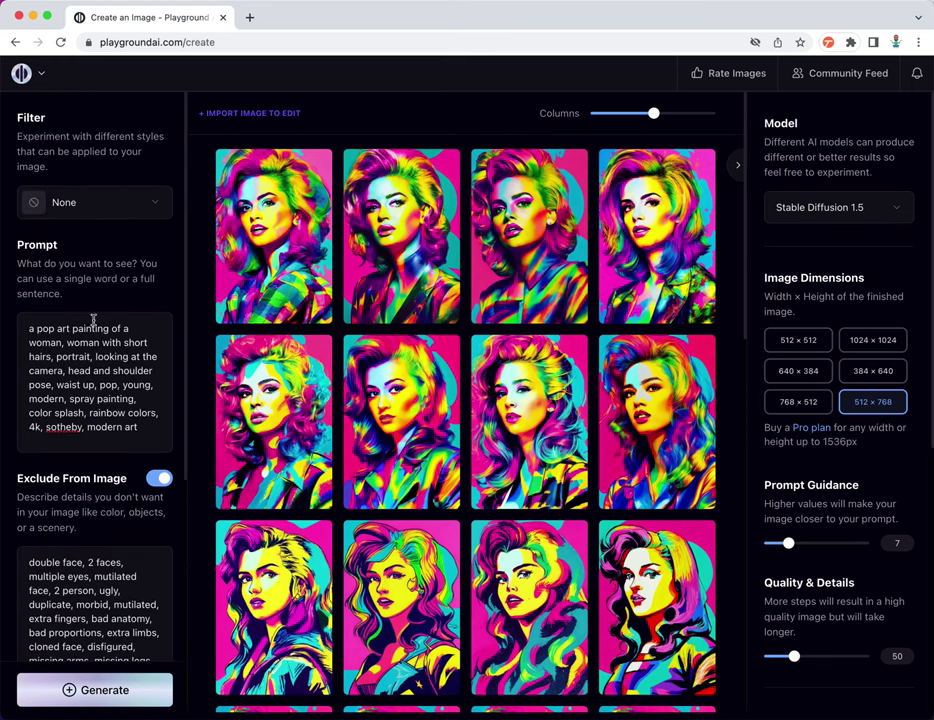